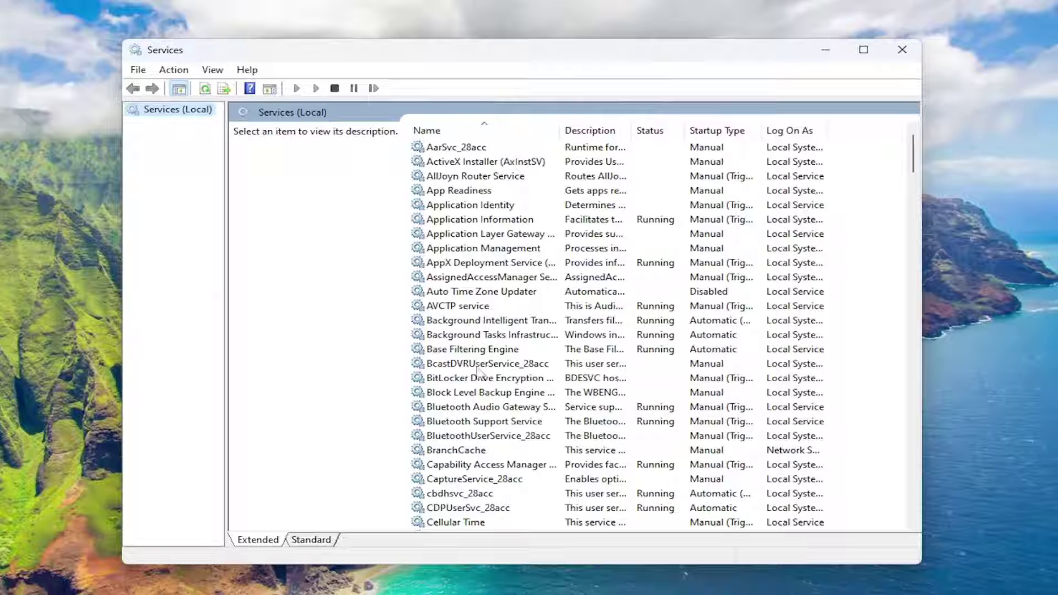
Step: Stop the Background Intelligent Transfer Service and start it again with startup type Automatic (Delayed Start), confirming its properties
click(472, 321)
double_click(473, 325)
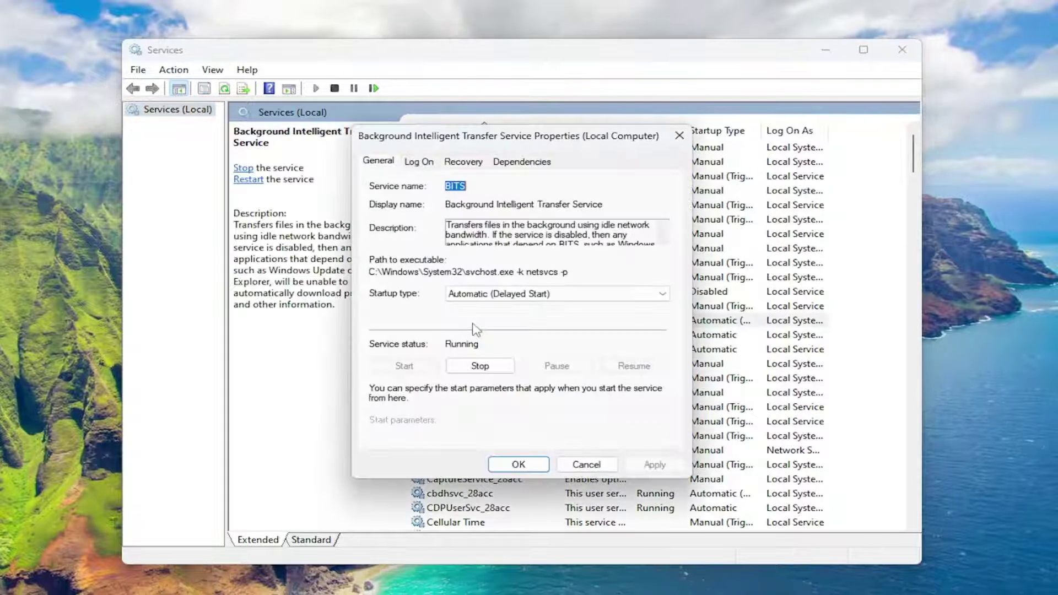
click(472, 294)
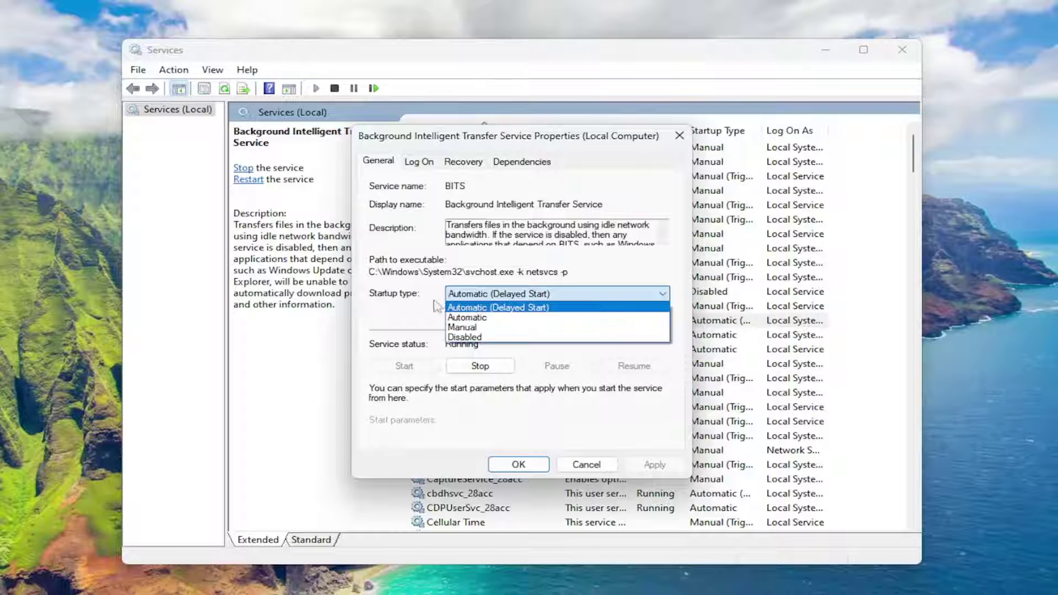
click(410, 368)
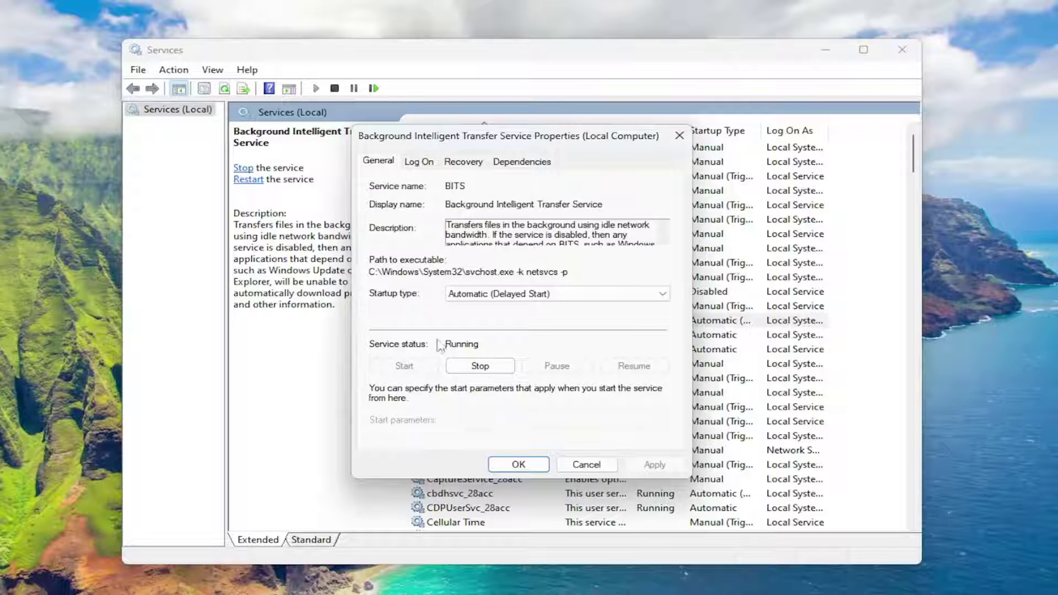
click(477, 364)
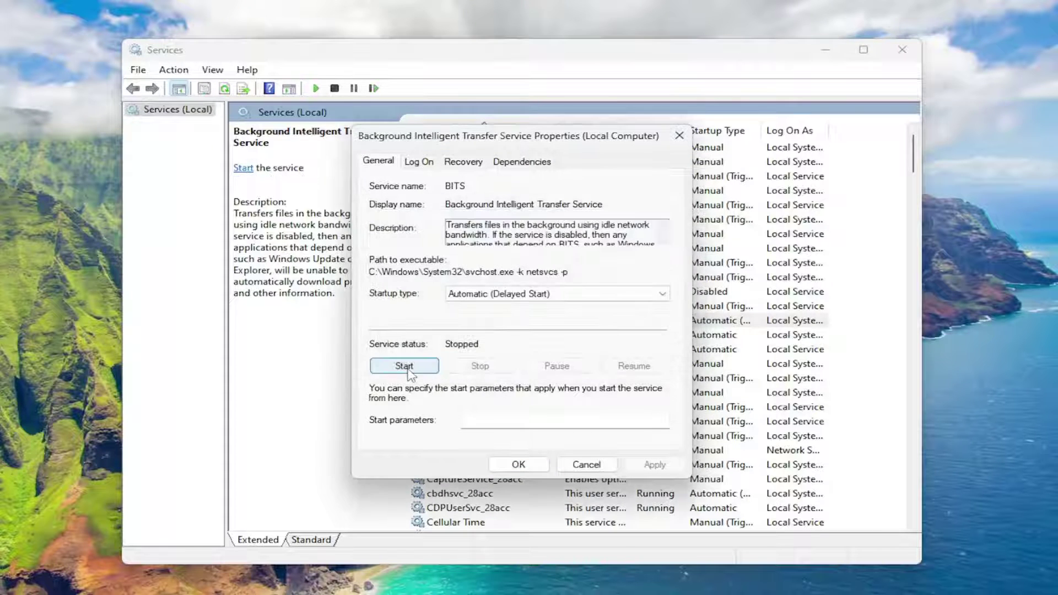
click(408, 367)
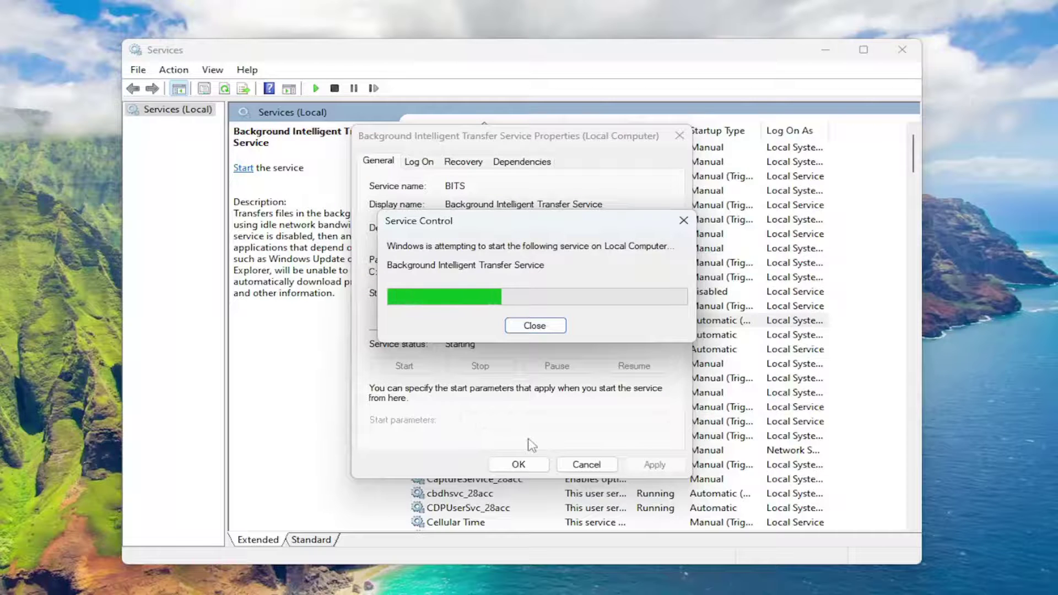
click(512, 465)
Step: Open the properties of the Windows Update service and set its startup type to Automatic
drag(902, 157, 904, 436)
scroll(432, 435, down, 3)
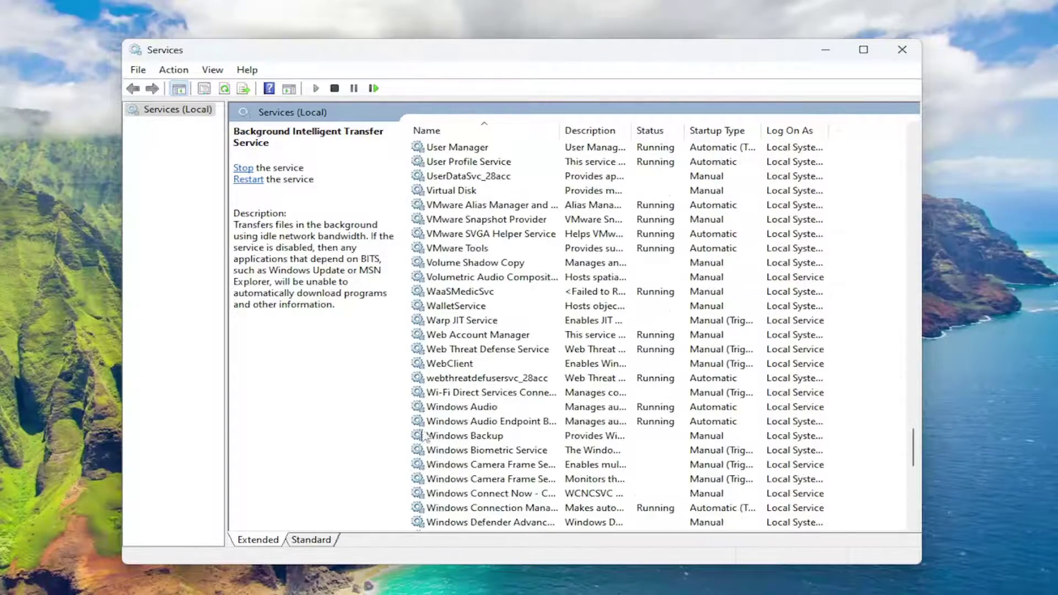
scroll(453, 422, down, 4)
scroll(453, 422, down, 8)
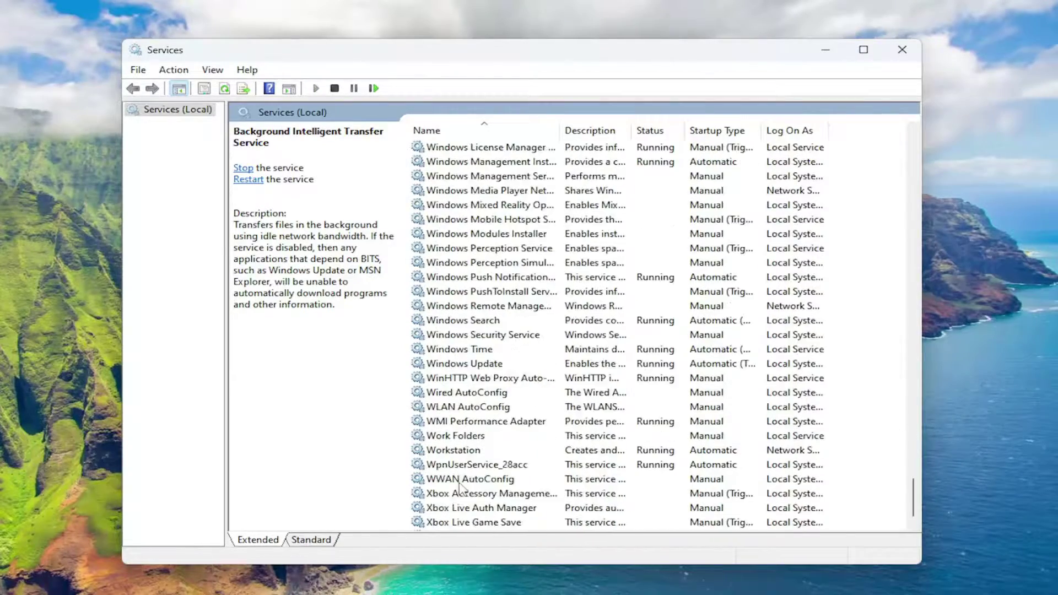
double_click(465, 366)
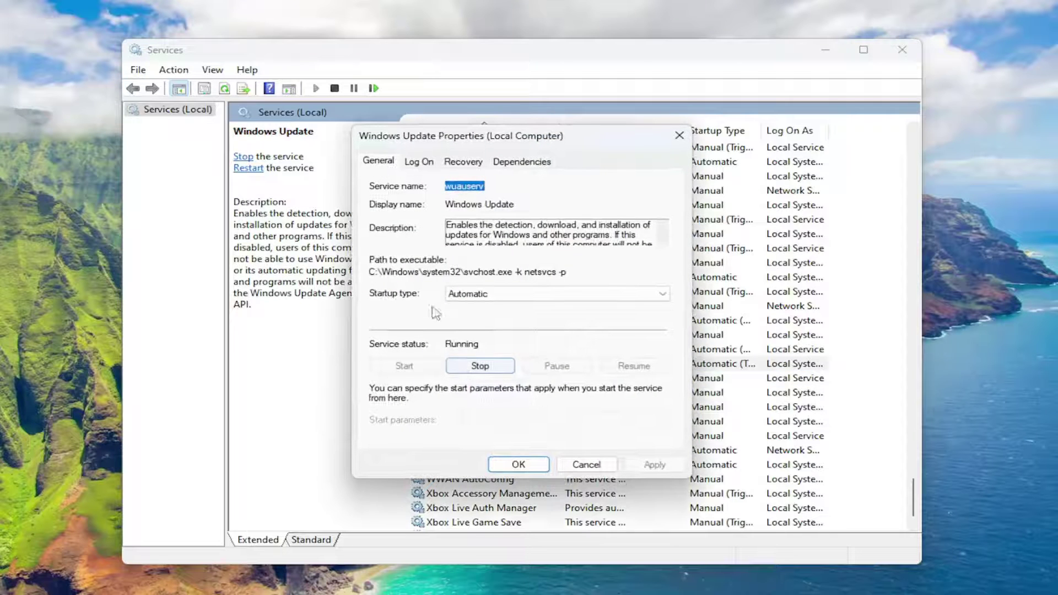
click(487, 296)
click(470, 318)
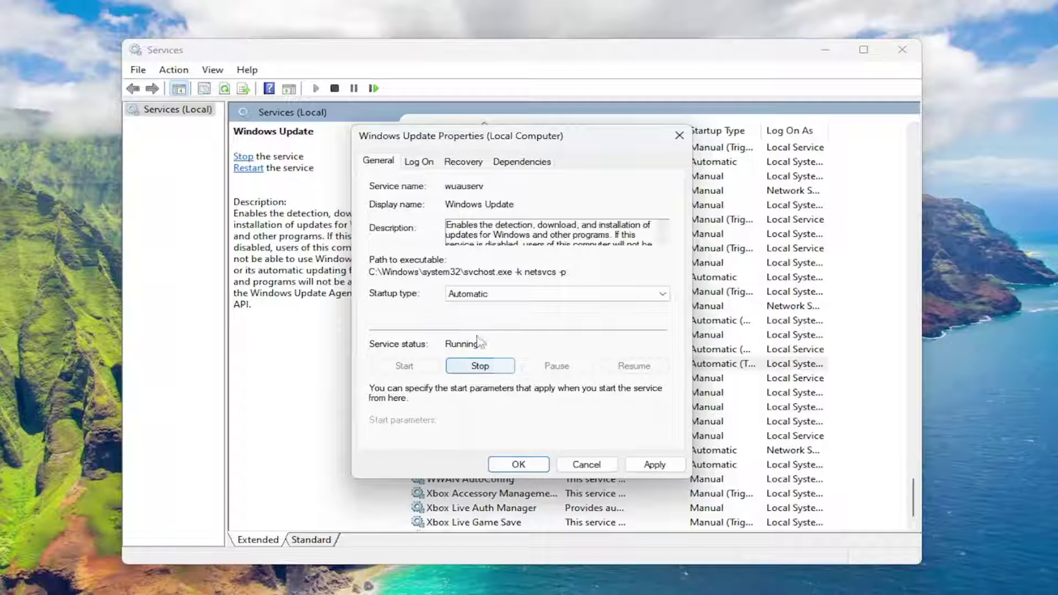
Step: Stop the Windows Update service, start it again, and apply and confirm its properties
click(478, 366)
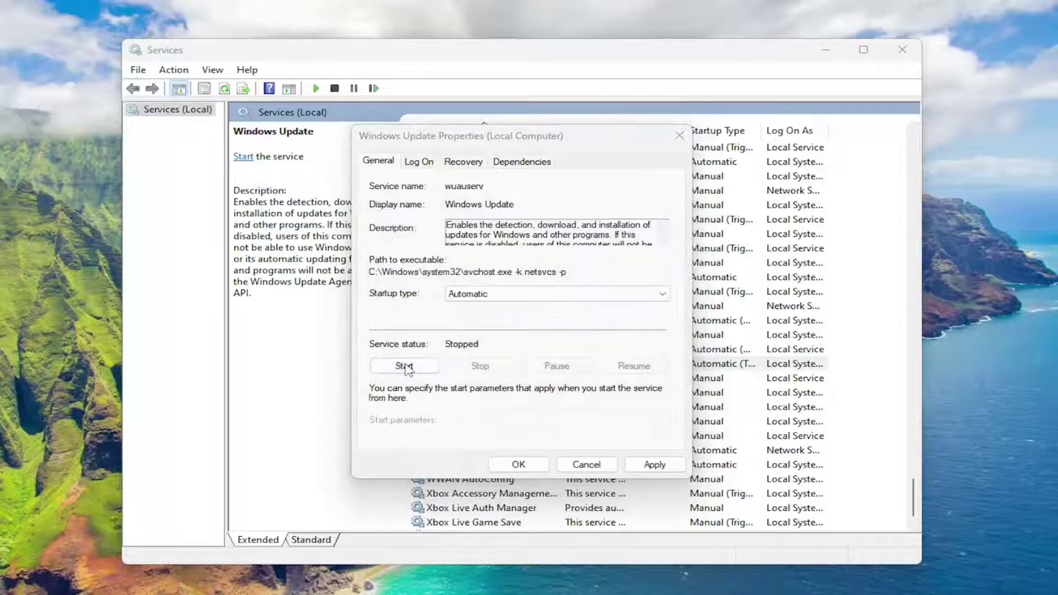
click(404, 366)
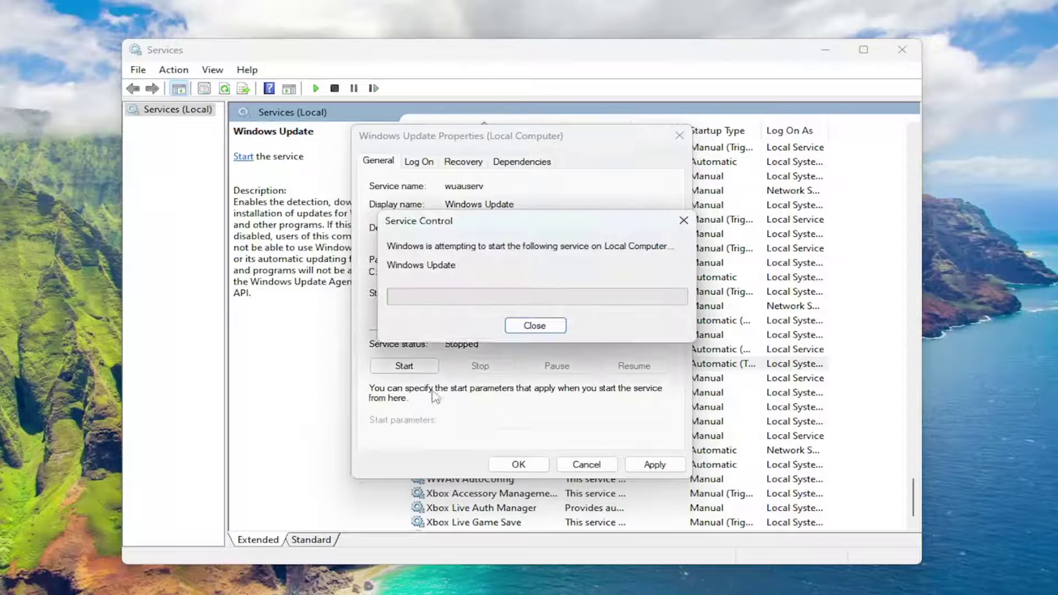
click(650, 464)
click(515, 465)
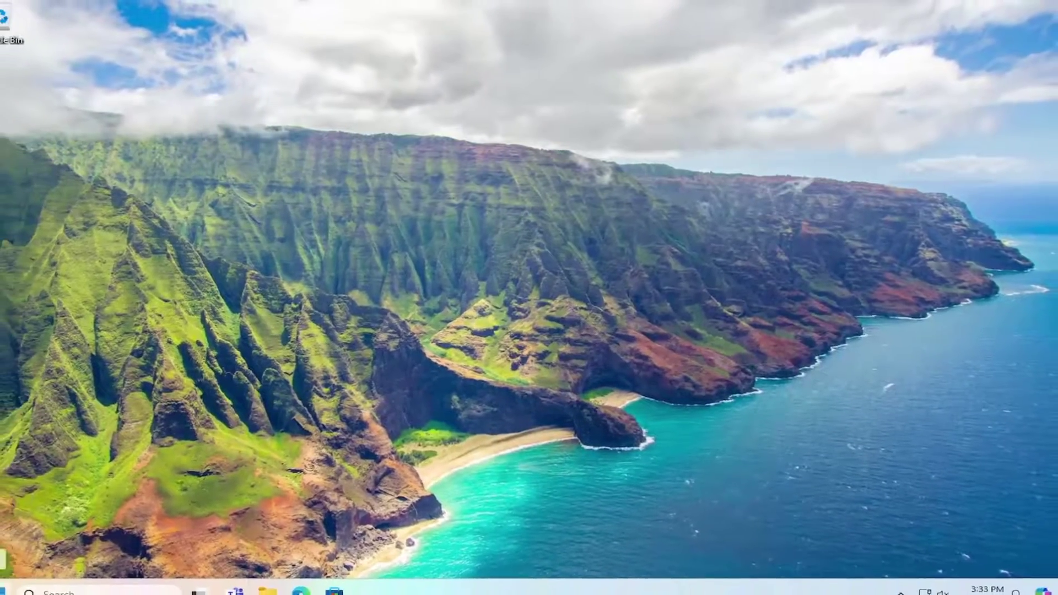
Step: Find Command Prompt by searching for cmd, open it as administrator, and reposition its window
click(7, 586)
text(cmd)
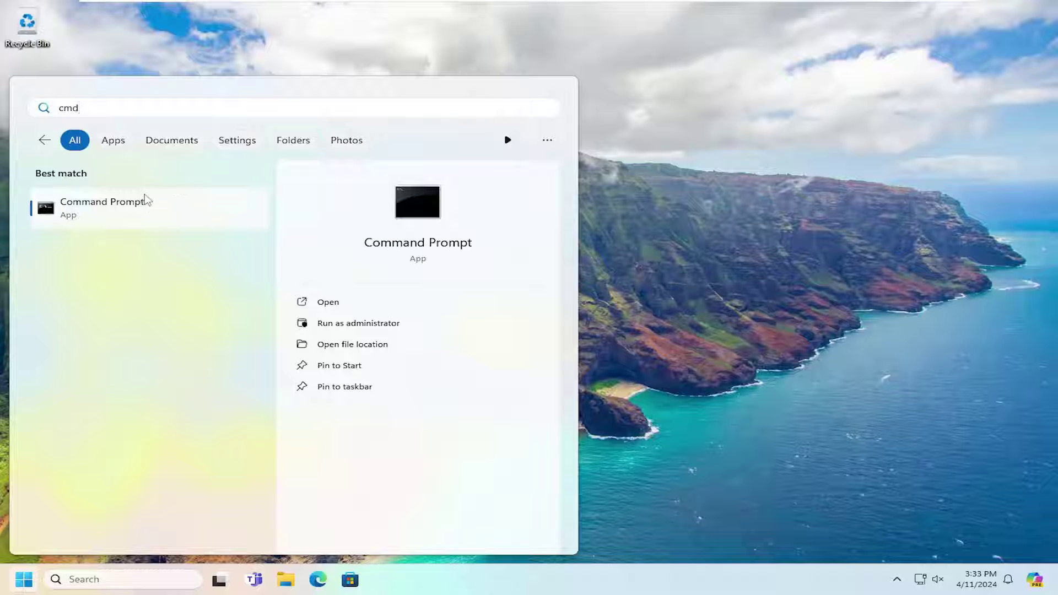
right_click(116, 211)
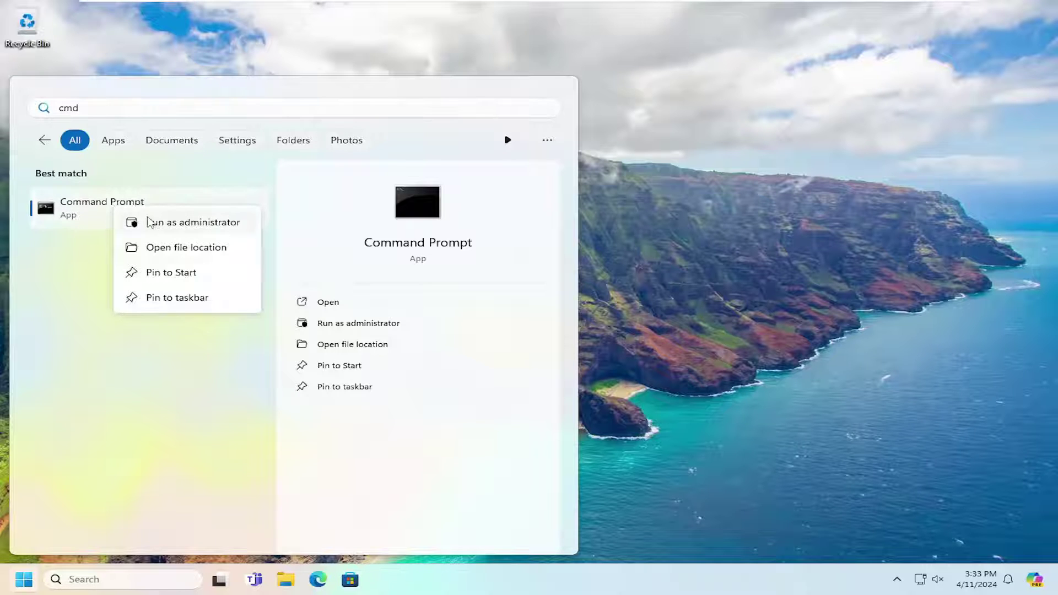
click(175, 222)
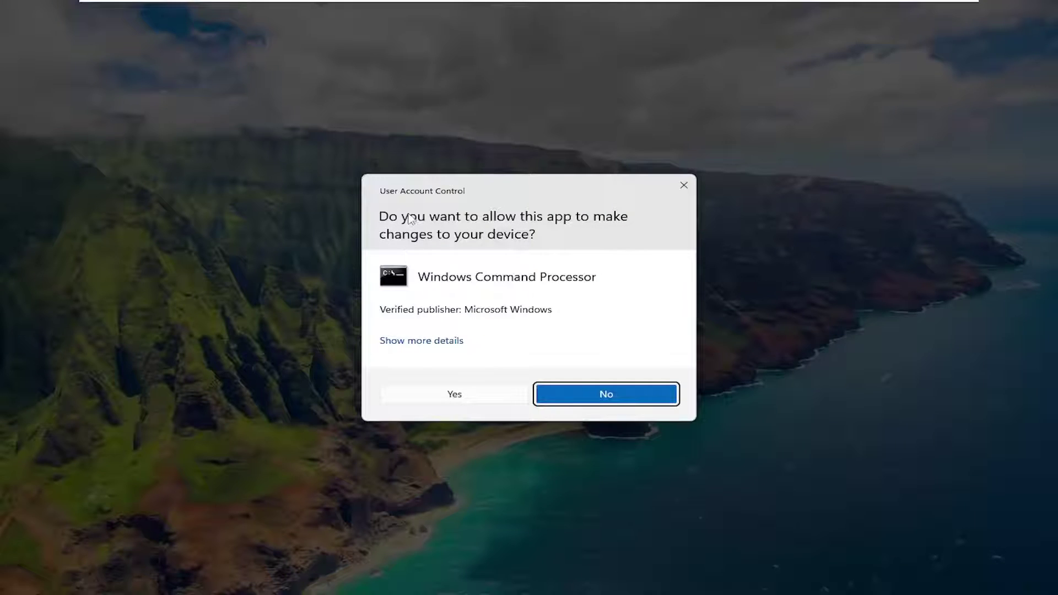
click(438, 391)
drag(477, 65, 565, 94)
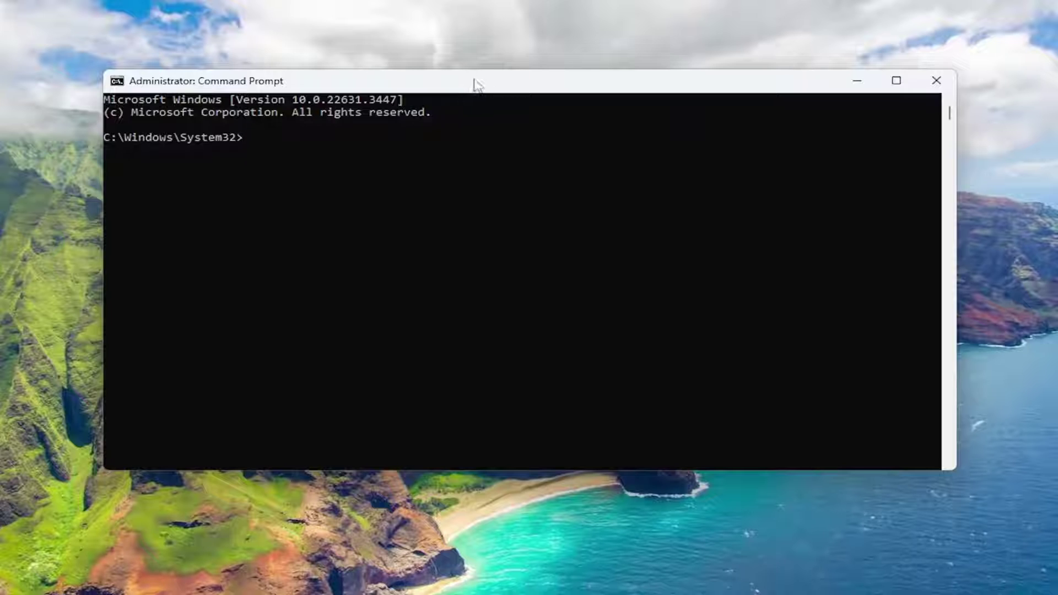
Step: Paste and run the command Dism /Online /Cleanup-Image /RestoreHealth in the elevated Command Prompt
right_click(456, 88)
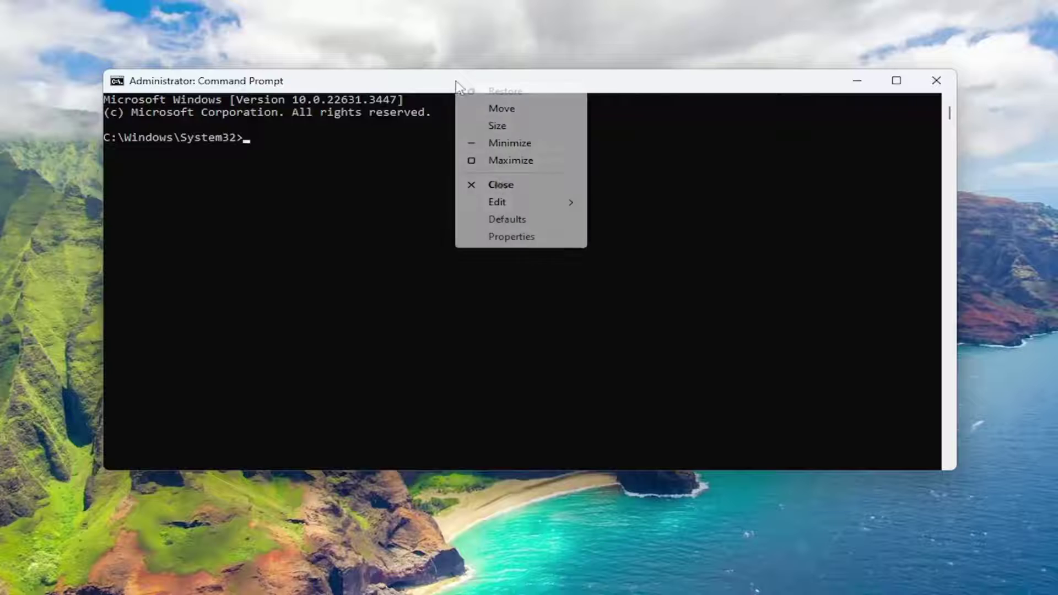
mouse_move(529, 202)
click(627, 236)
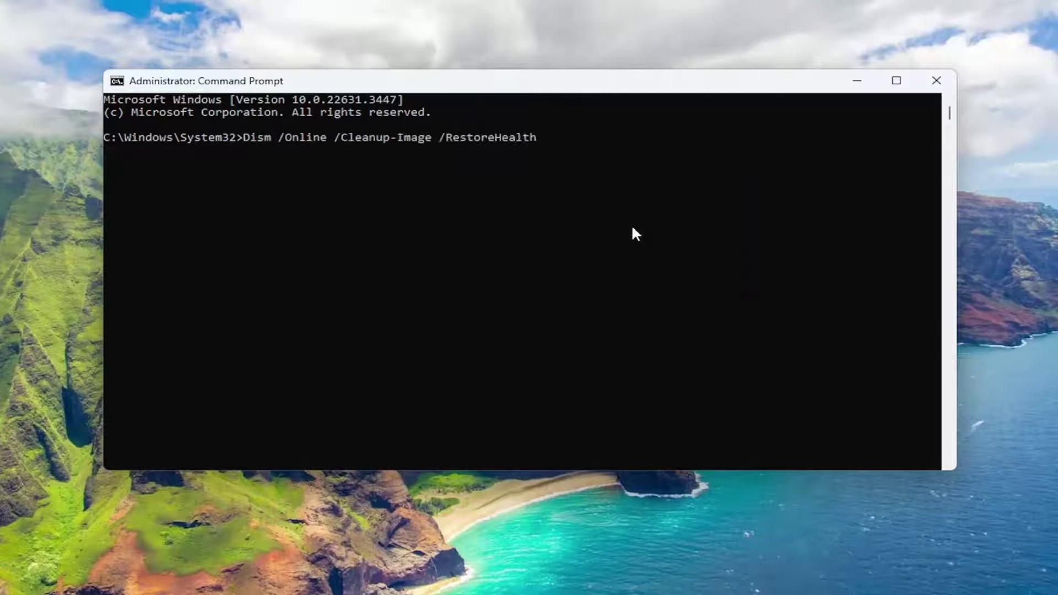
key(Return)
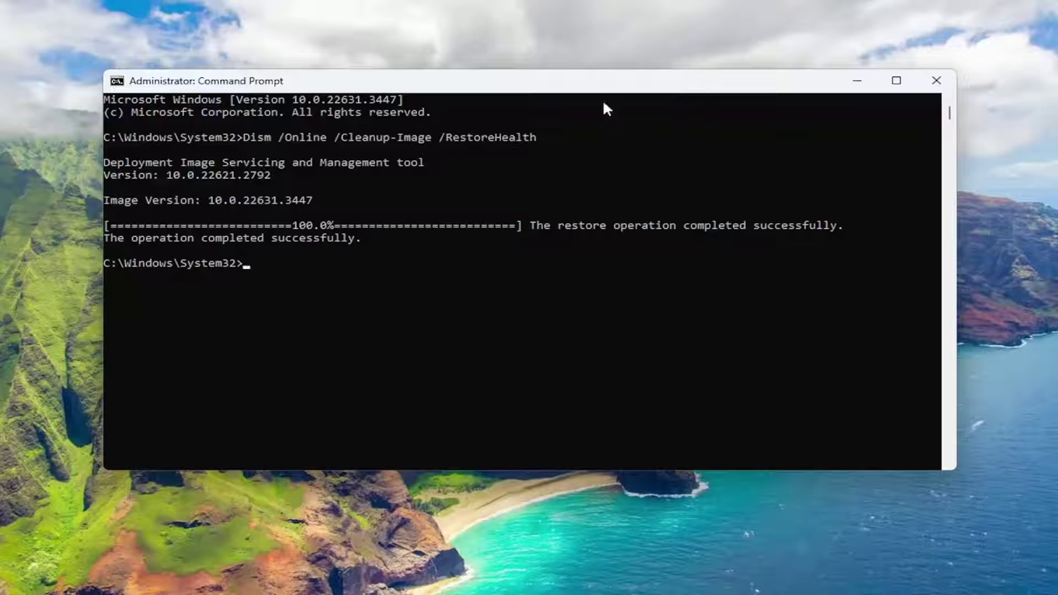
Step: Paste the next copied command at the elevated Command Prompt and run it
right_click(504, 88)
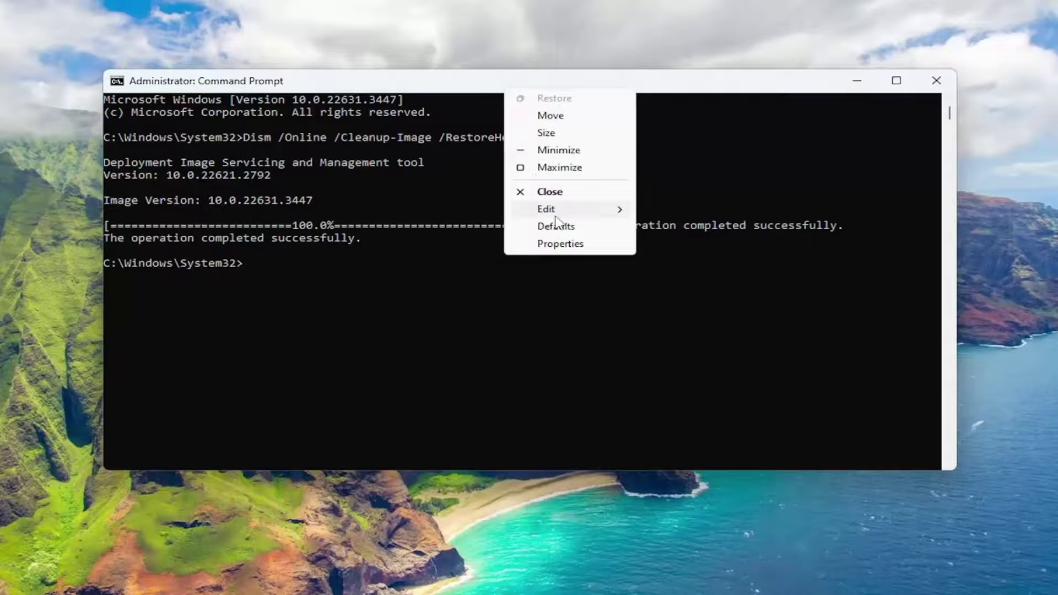
mouse_move(549, 209)
click(673, 243)
key(Return)
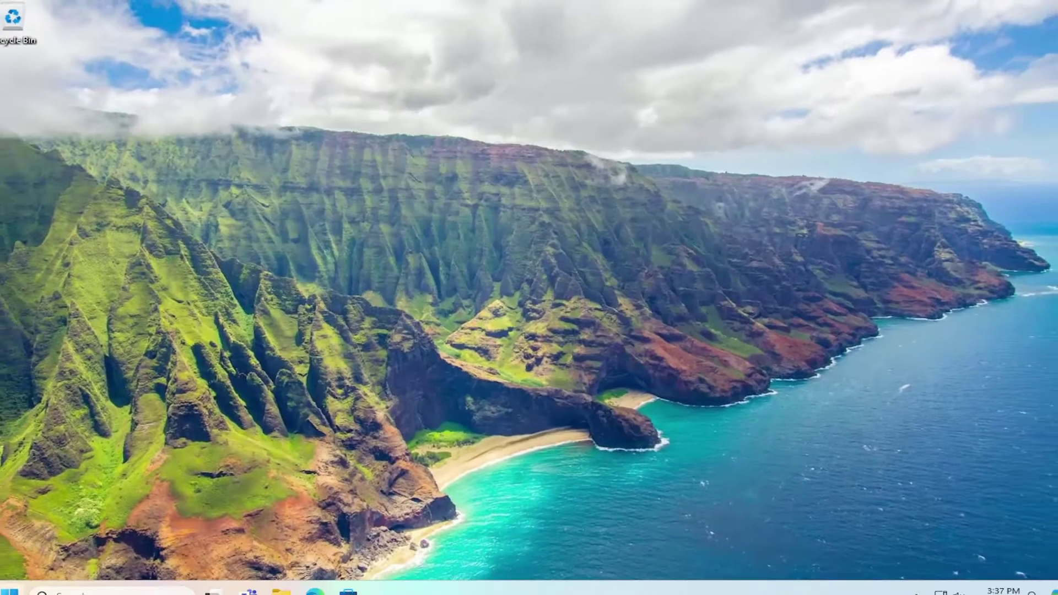
Step: Restart the computer
key(super+x)
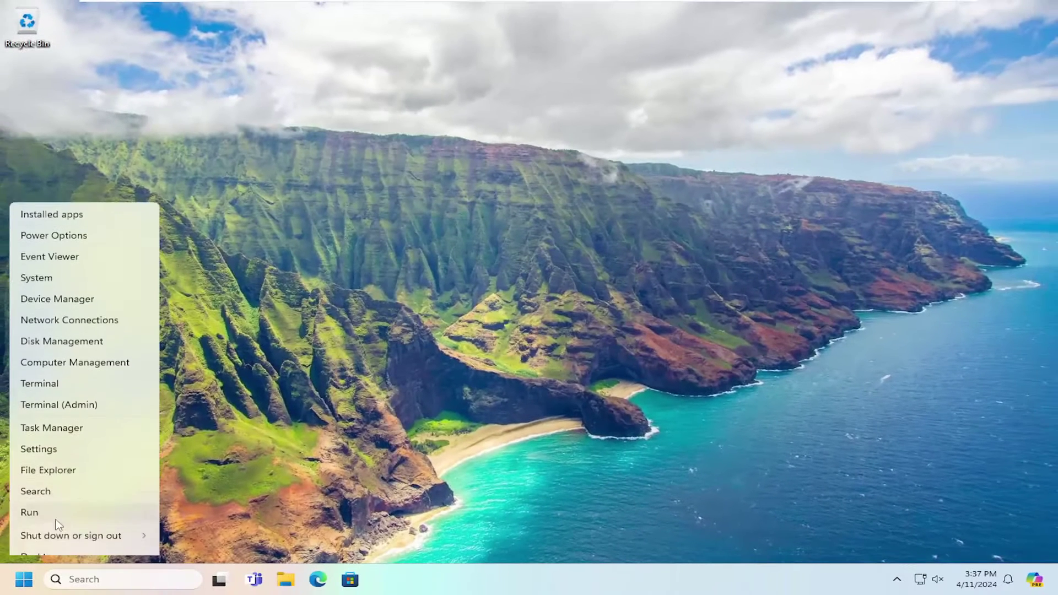
mouse_move(62, 523)
click(182, 518)
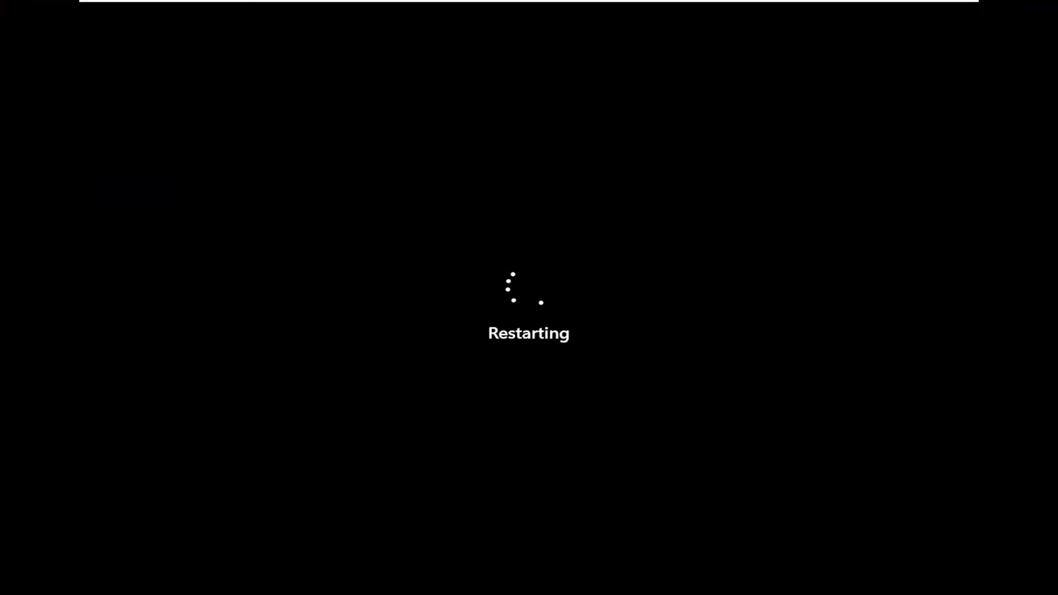